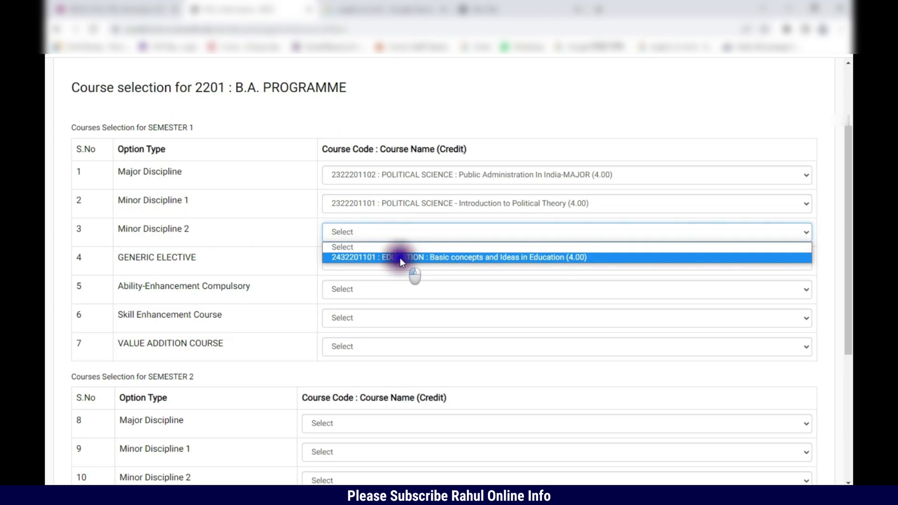
- In Semester 1, select Basic concepts and Ideas in Education for Minor Discipline 2 and Hindi Bhasha Aur Sahitya - KA for Generic Elective
left_click(400, 258)
left_click_drag(117, 257, 205, 258)
left_click(350, 258)
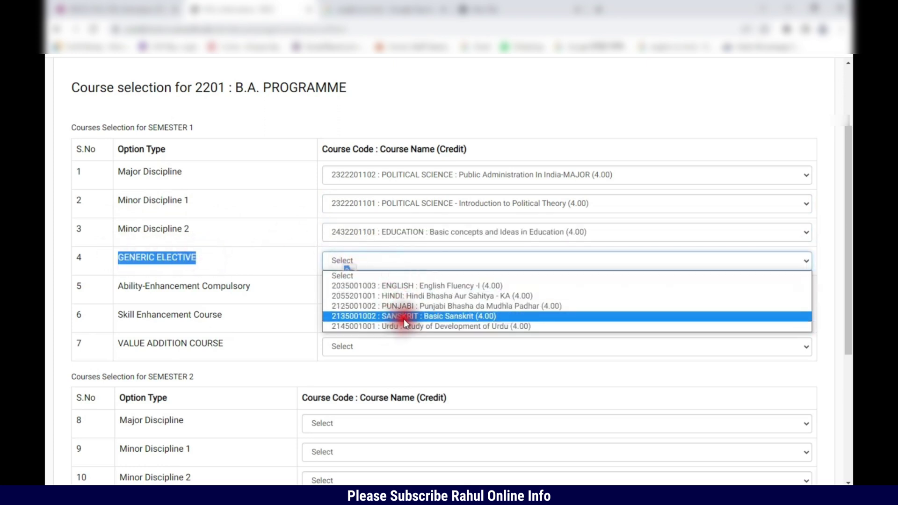
left_click(405, 294)
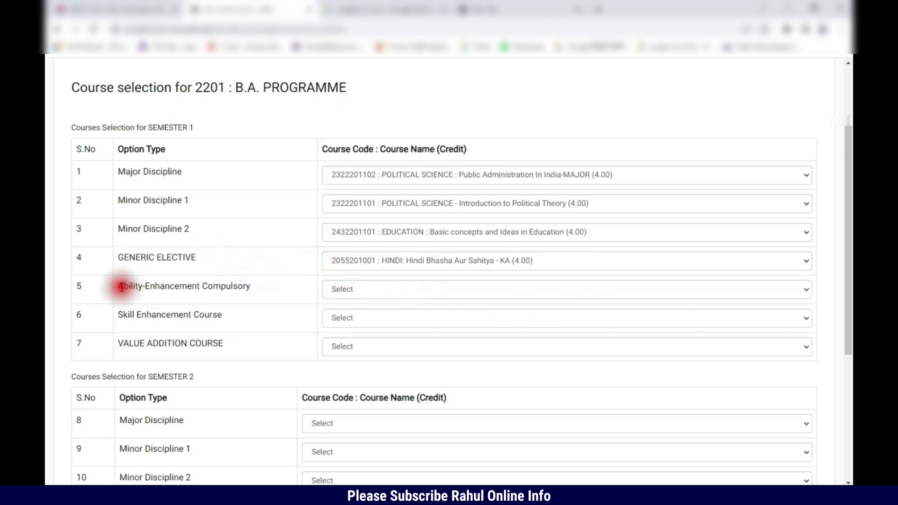
- In Semester 1, select Environmental Science: Theory into Practice-I for Ability-Enhancement Compulsory and HINDI: Rangmanch for Skill Enhancement Course
left_click_drag(119, 287, 250, 287)
left_click(388, 289)
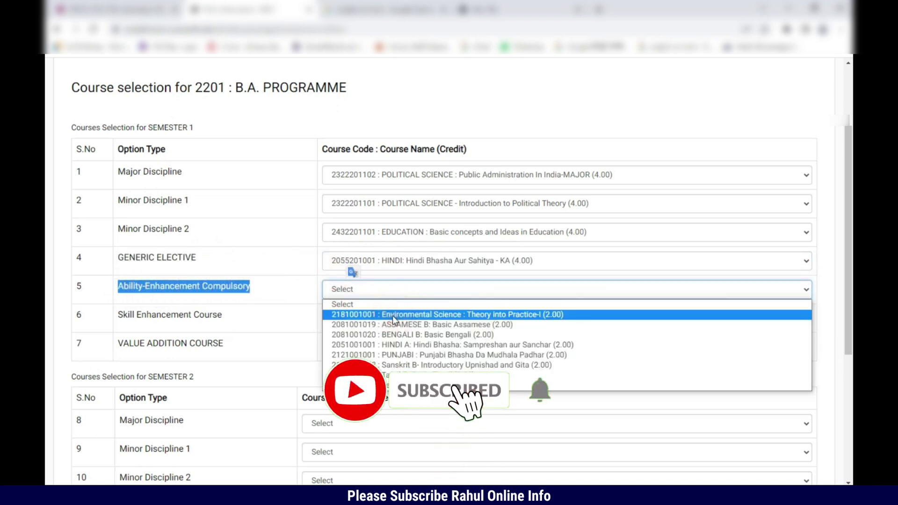
left_click(392, 315)
left_click(135, 321)
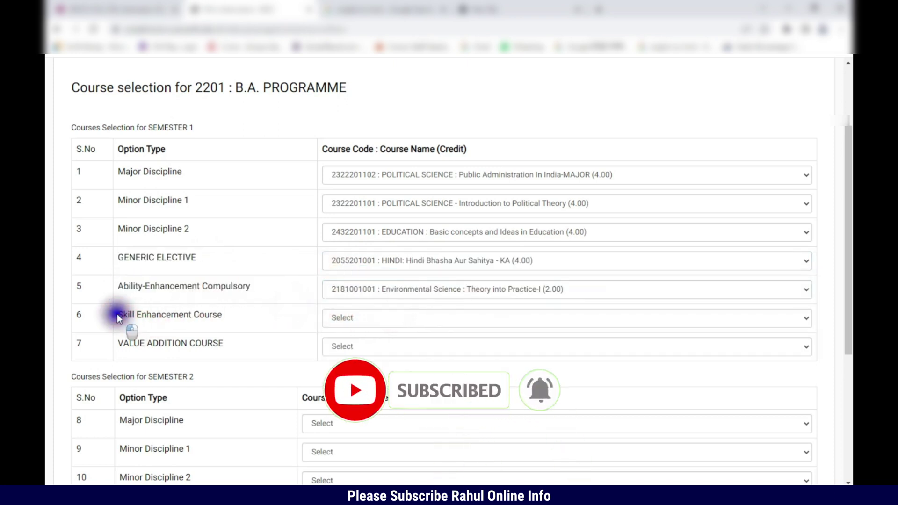
left_click_drag(117, 313, 225, 316)
left_click(369, 317)
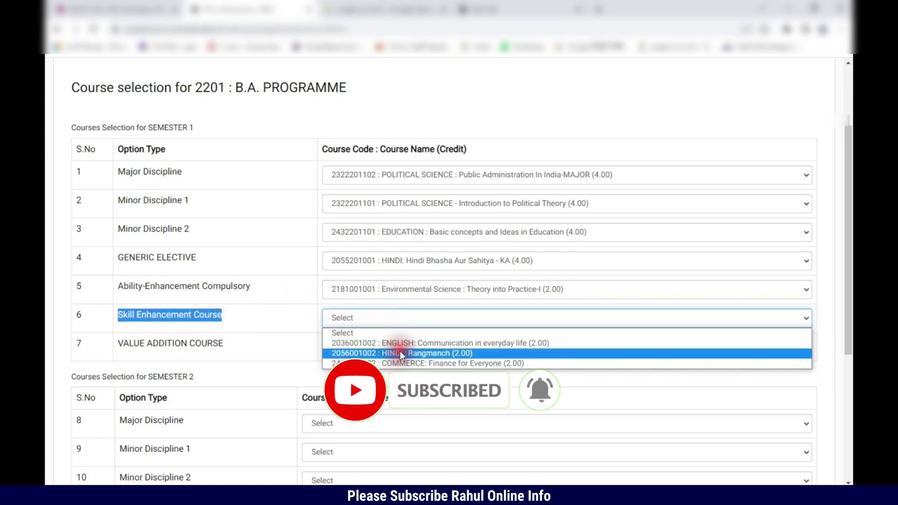
left_click(393, 353)
- Choose HINDI: Bhartiya Bhakti Parampara Aur Manav Moolay as the Semester 1 Value Addition Course
left_click_drag(115, 349, 221, 351)
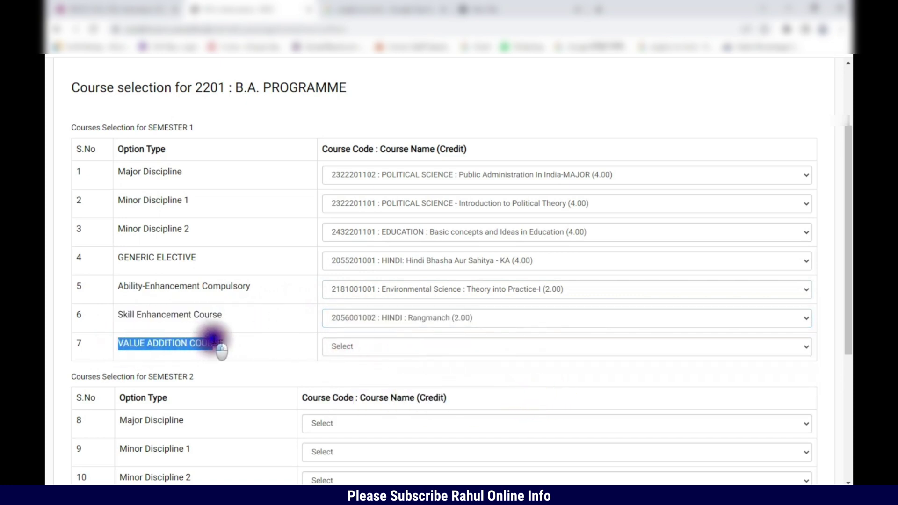
left_click(332, 345)
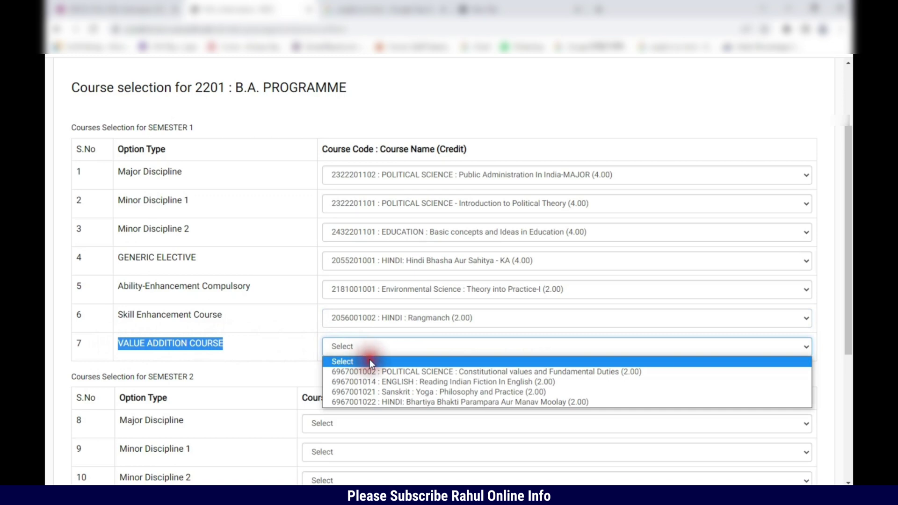
left_click(389, 401)
- Select POLITICAL SCIENCE: Indian Government and Politics as the Semester 2 Major Discipline
scroll(391, 400, "down", 5)
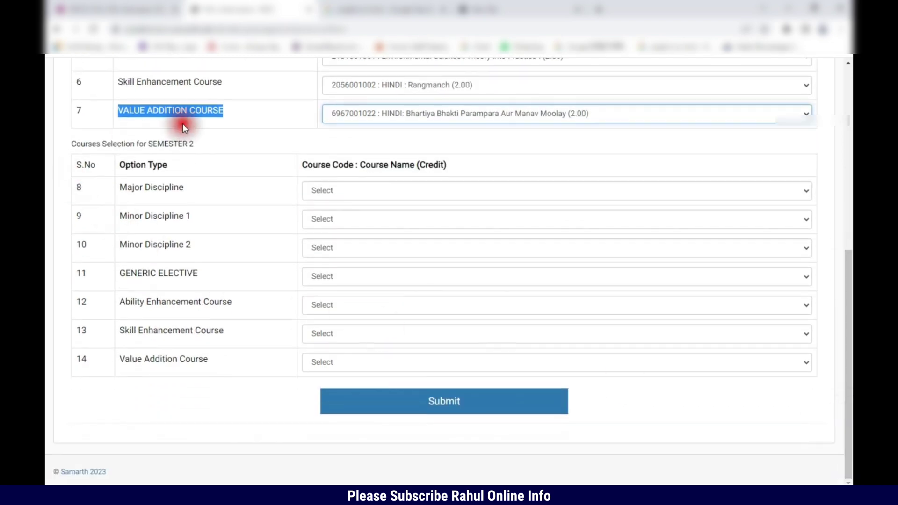
left_click_drag(145, 144, 198, 149)
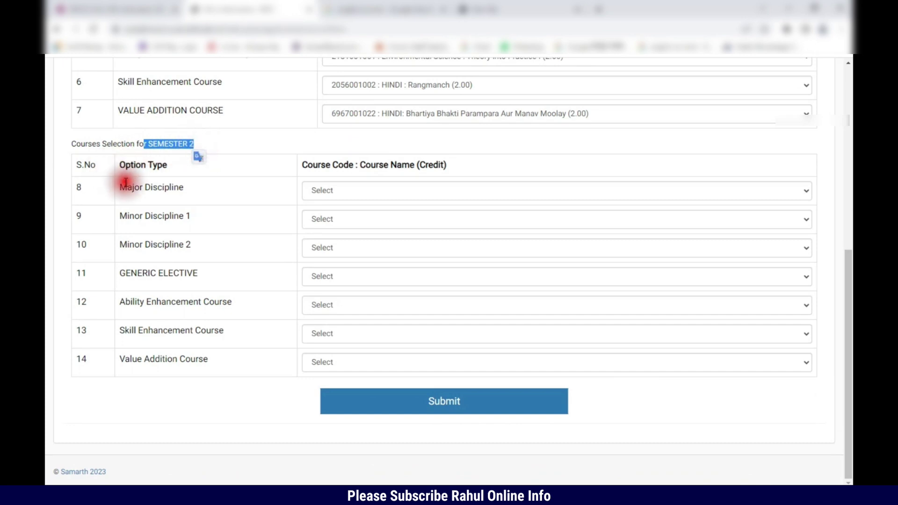
left_click_drag(102, 196, 194, 187)
left_click(337, 187)
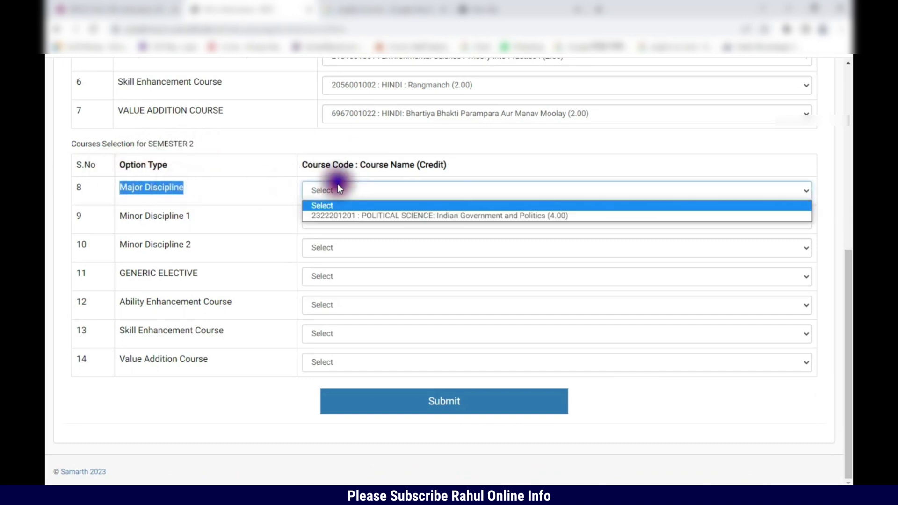
left_click(368, 215)
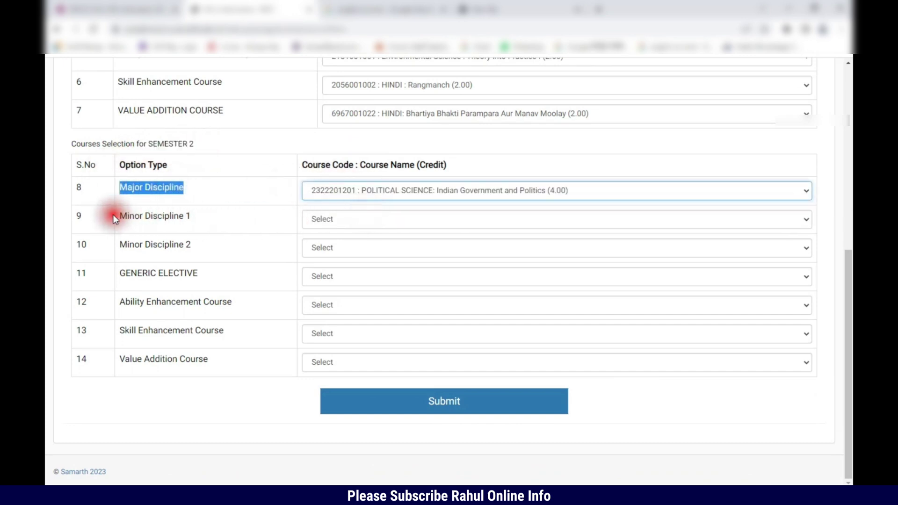
- For Semester 2, select Indian Foreign Policy - MAJOR for Minor Discipline 1 and EDUCATION: Understanding Human Development for Minor Discipline 2
left_click_drag(115, 215, 223, 219)
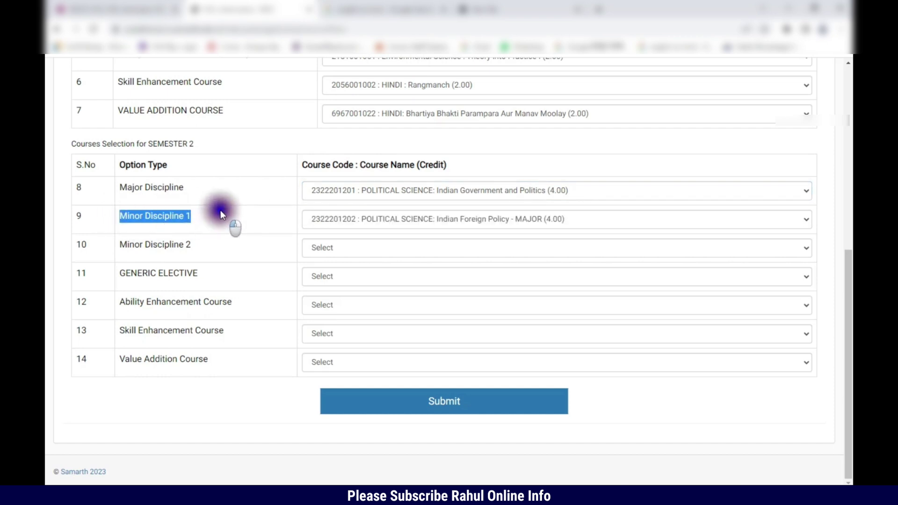
left_click(344, 213)
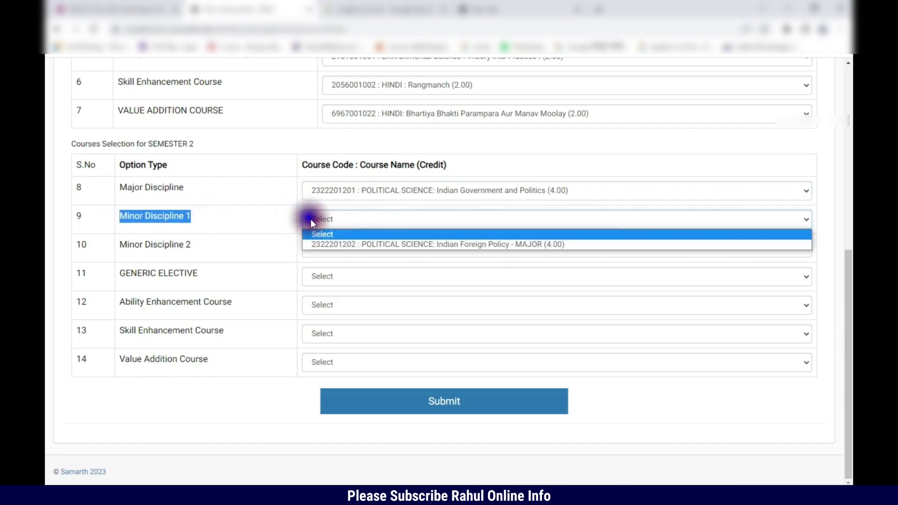
left_click(323, 244)
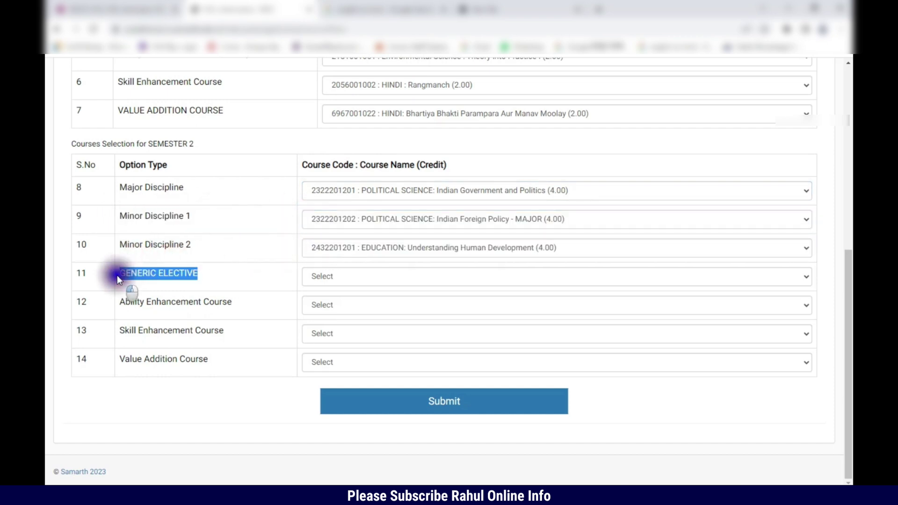
- For Semester 2, select ENGLISH: English Fluency -I for Generic Elective and HINDI A: Hindi Bhasha: Sampreshan aur Sanchar for Ability Enhancement Course
left_click(324, 279)
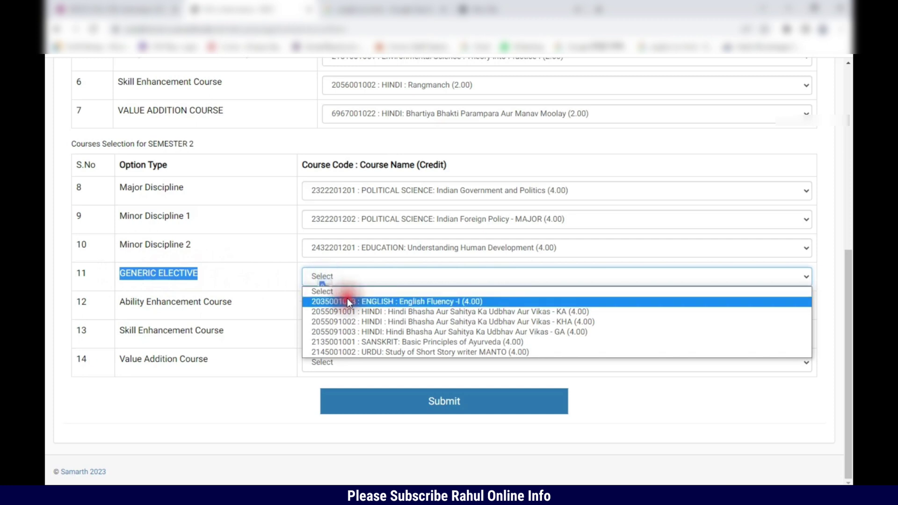
left_click(321, 303)
left_click_drag(120, 305, 260, 311)
left_click(344, 304)
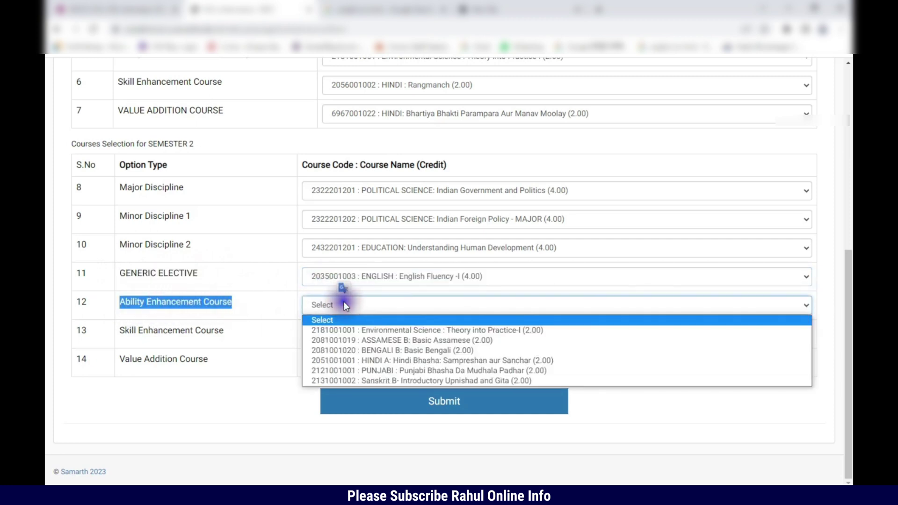
left_click(398, 360)
- Set the Semester 2 Skill Enhancement Course to ENGLISH: Communication in everyday life
left_click_drag(119, 332, 248, 333)
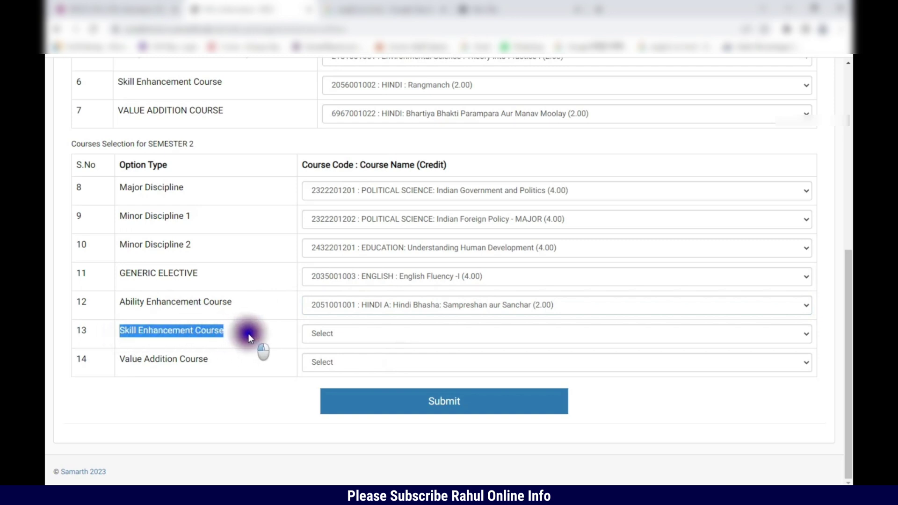
left_click(353, 332)
left_click(372, 369)
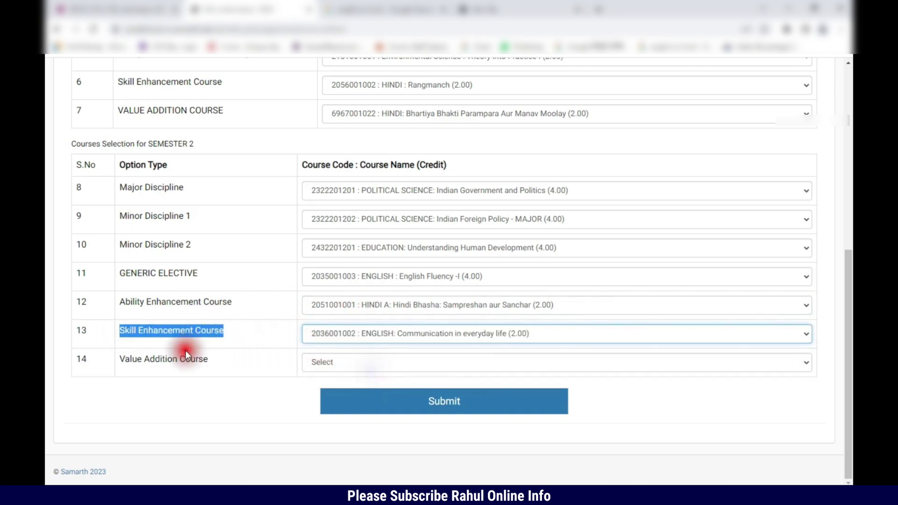
left_click(364, 334)
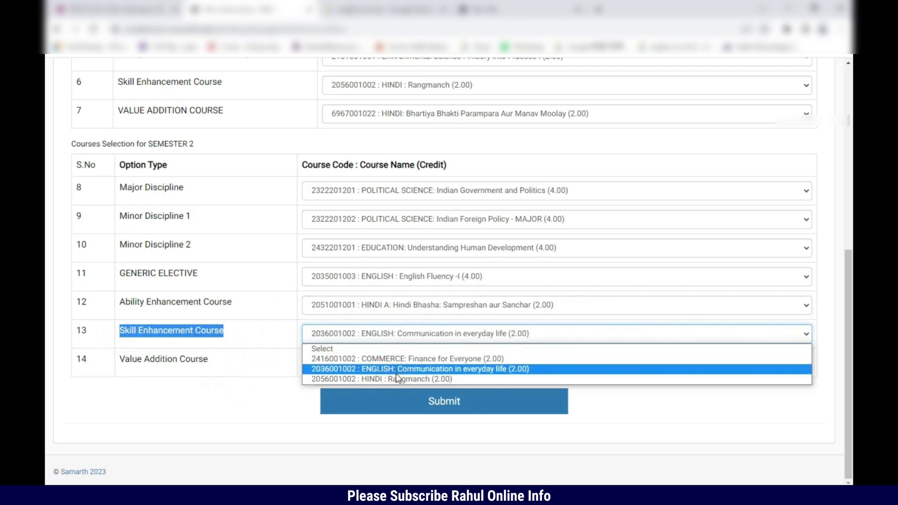
left_click(121, 357)
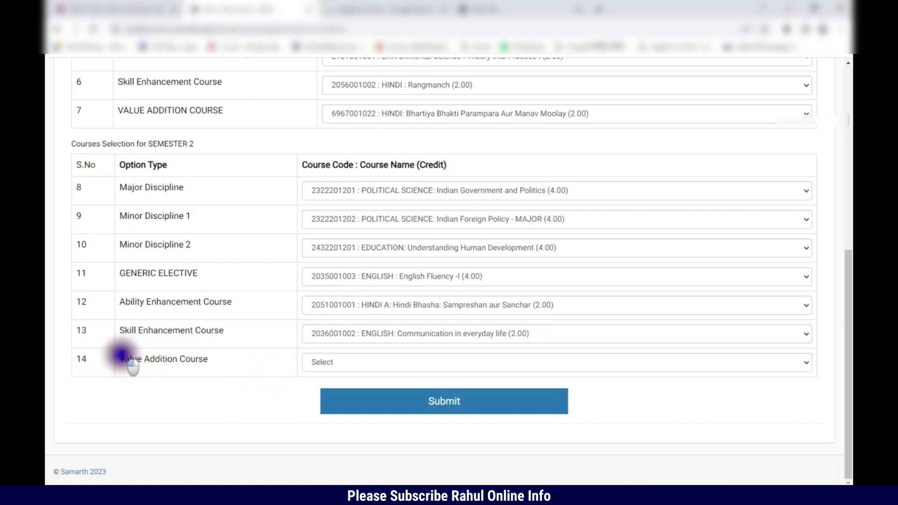
- Choose POLITICAL SCIENCE: Constitutional values and Fundamental Duties as the Semester 2 Value Addition Course and submit the course selection
left_click_drag(132, 368, 313, 355)
left_click(314, 356)
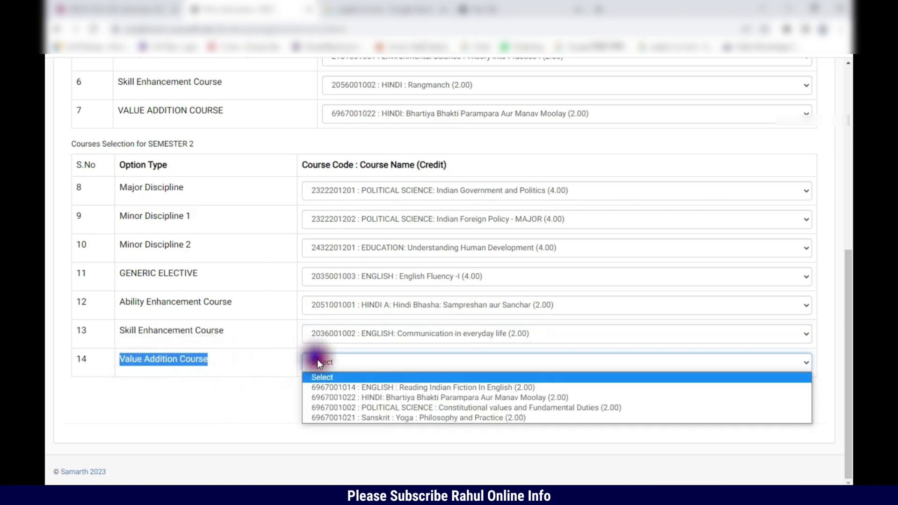
left_click(398, 408)
left_click(206, 408)
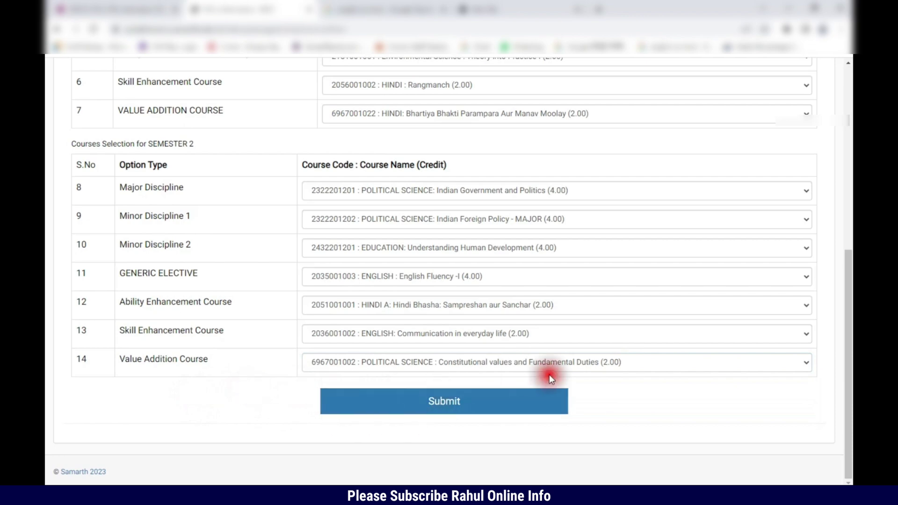
left_click(449, 402)
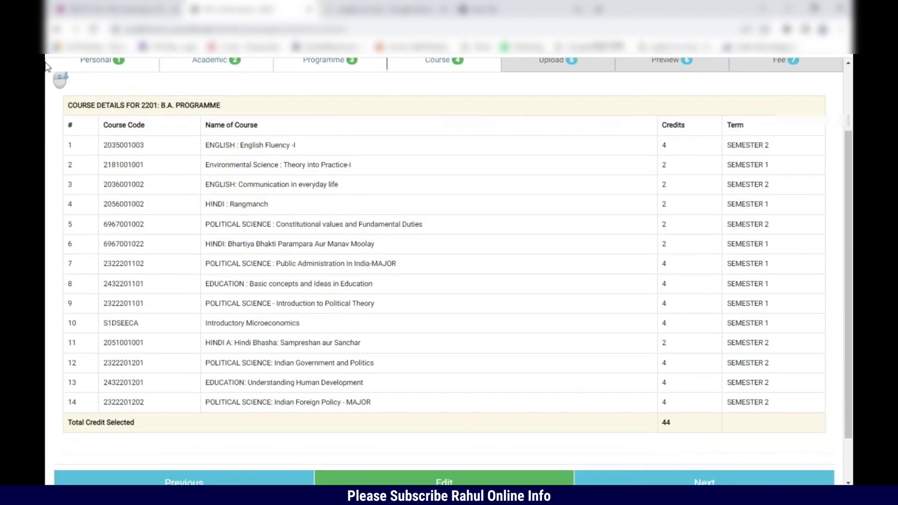
- Review the selected courses for the B.A. Programme and proceed to the document upload stage
left_click_drag(55, 95, 443, 321)
scroll(725, 389, "down", 1)
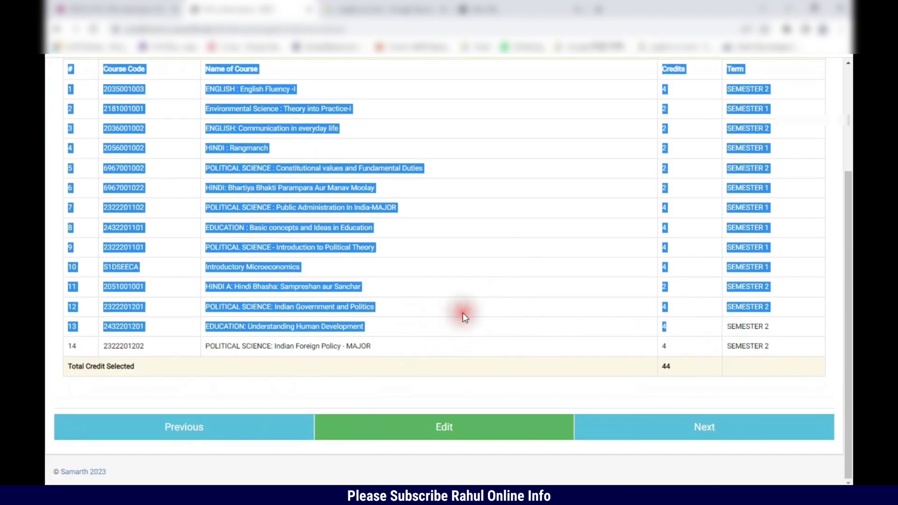
left_click(435, 428)
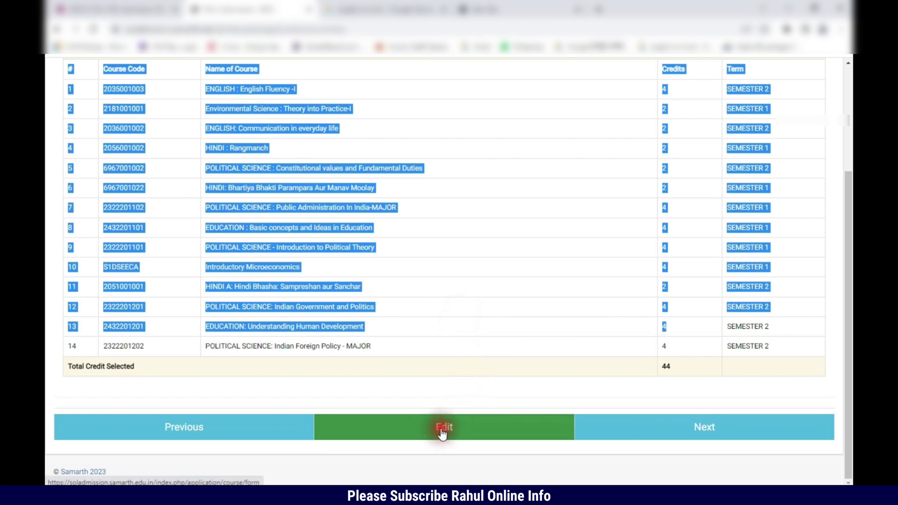
left_click(624, 426)
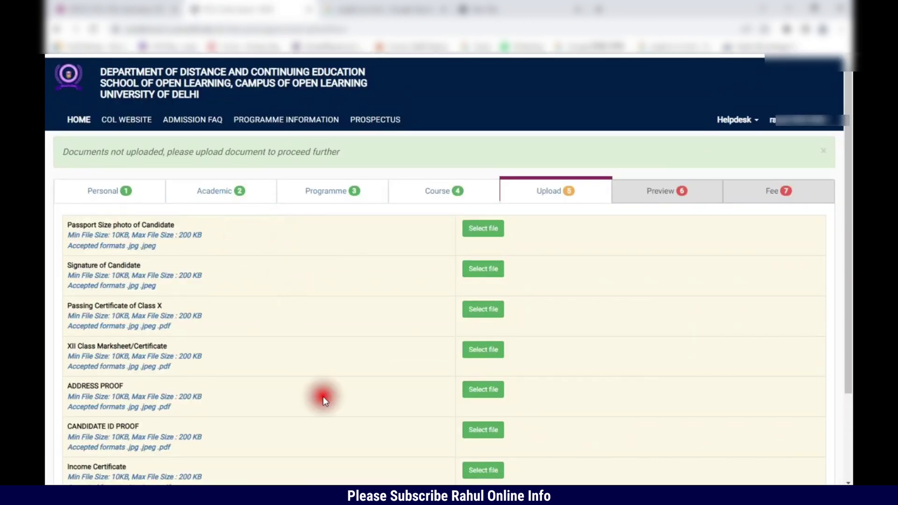
- Examine the list of documents required for upload, from the passport photo to the income certificate, with their size and format limits
scroll(323, 396, "down", 1)
left_click_drag(67, 167, 200, 176)
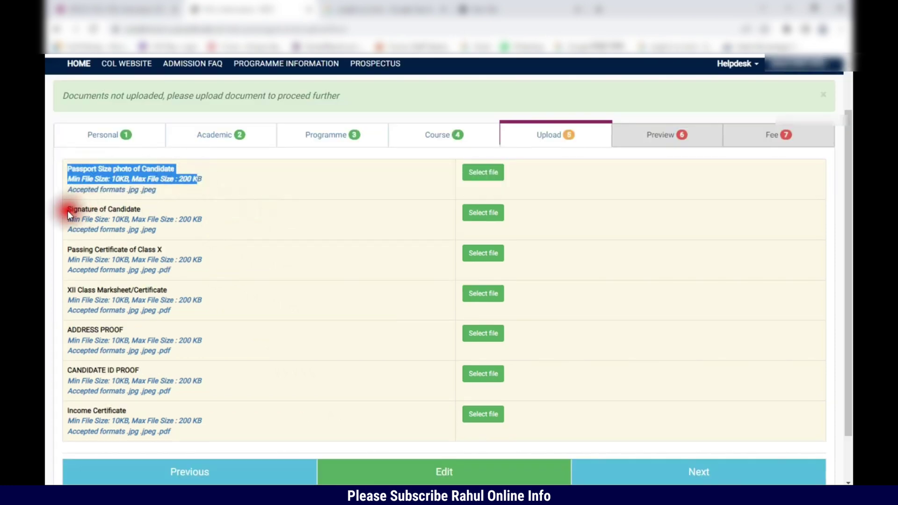
left_click_drag(68, 211, 168, 220)
left_click(63, 246)
left_click_drag(66, 248, 162, 248)
left_click_drag(67, 290, 176, 293)
left_click_drag(72, 330, 131, 331)
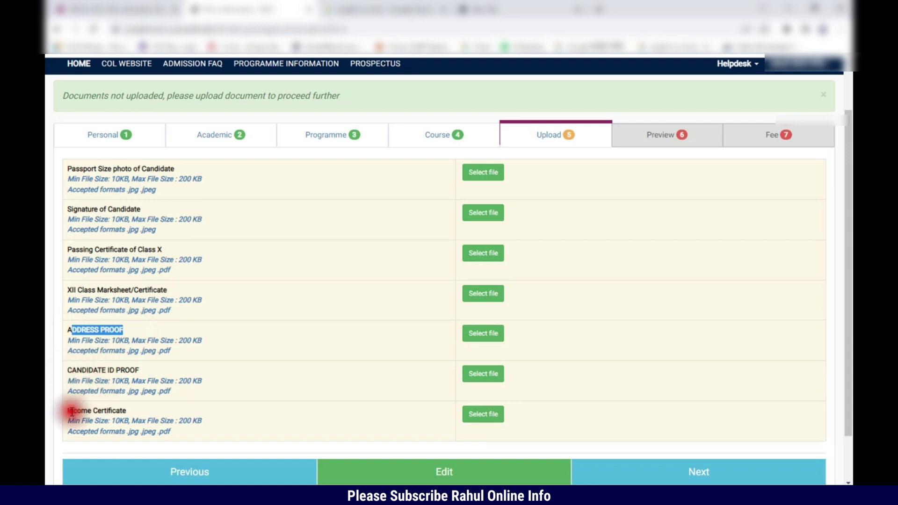
left_click_drag(71, 412, 180, 436)
scroll(64, 356, "down", 3)
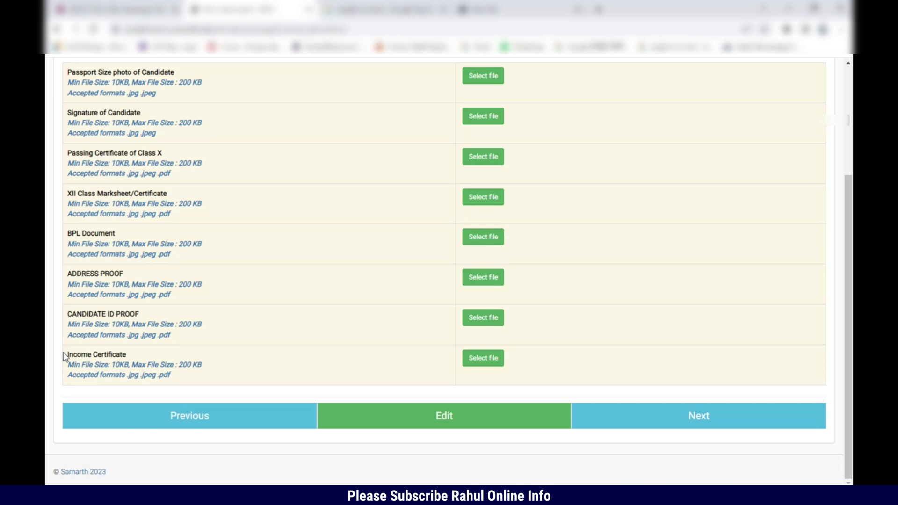
scroll(225, 310, "up", 3)
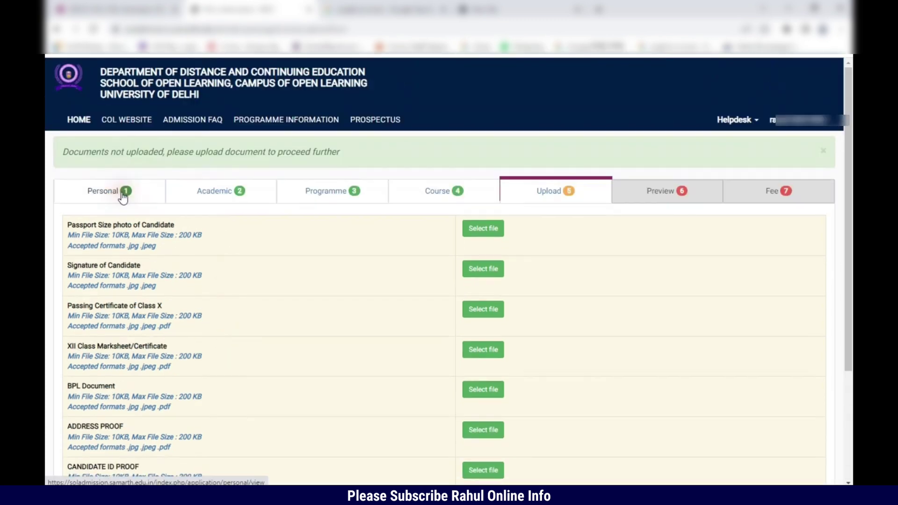
- Return to the Personal stage of the application and open its details for editing at the Income and Financial Assistance section
left_click(125, 192)
scroll(467, 374, "down", 10)
left_click(369, 431)
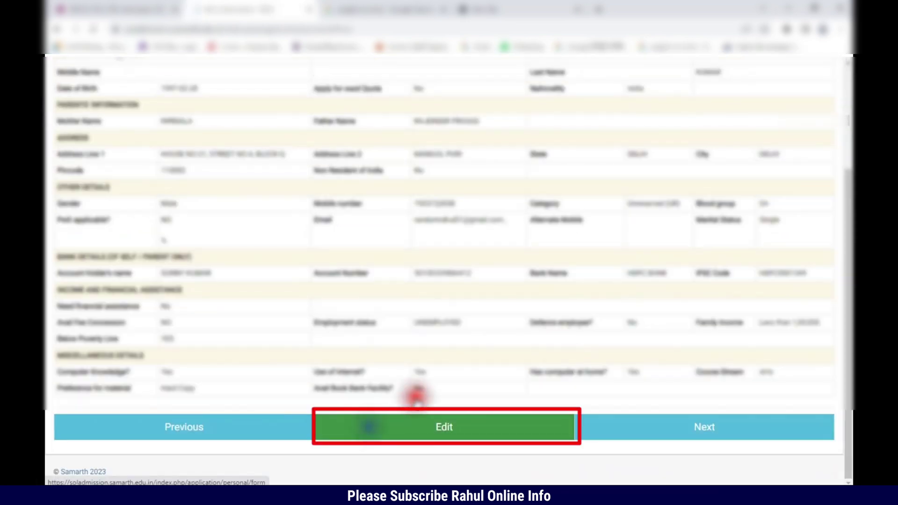
left_click(556, 112)
scroll(581, 291, "down", 12)
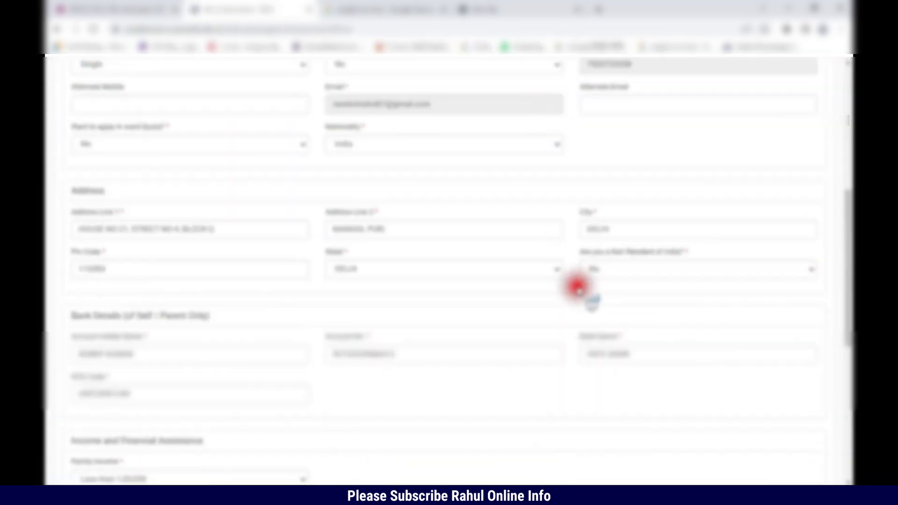
scroll(584, 304, "up", 1)
scroll(598, 318, "down", 4)
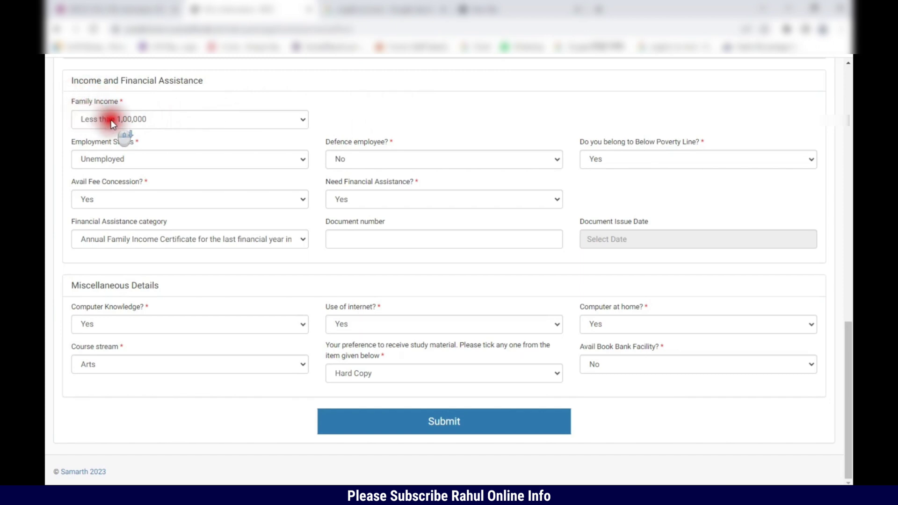
- Set the Family Income to Up to 2,50,000 in the Income and Financial Assistance section
left_click(112, 120)
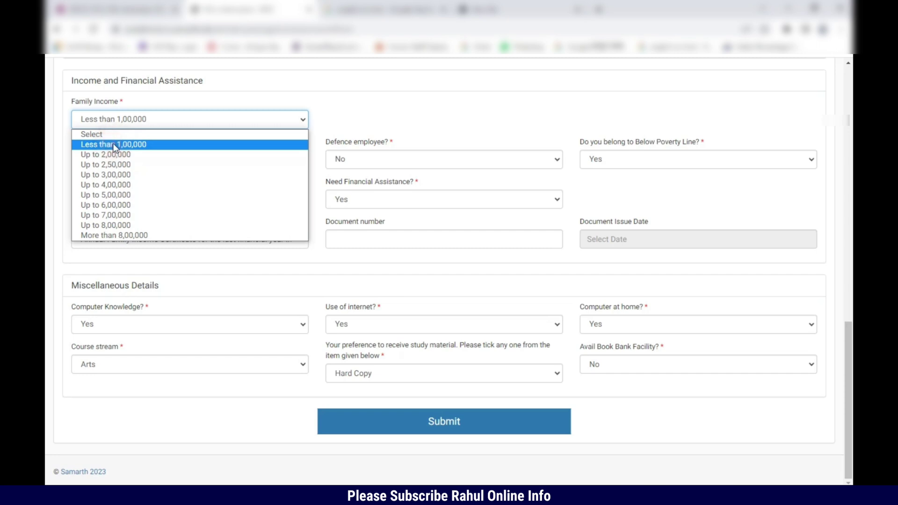
left_click(106, 164)
left_click_drag(72, 78, 217, 79)
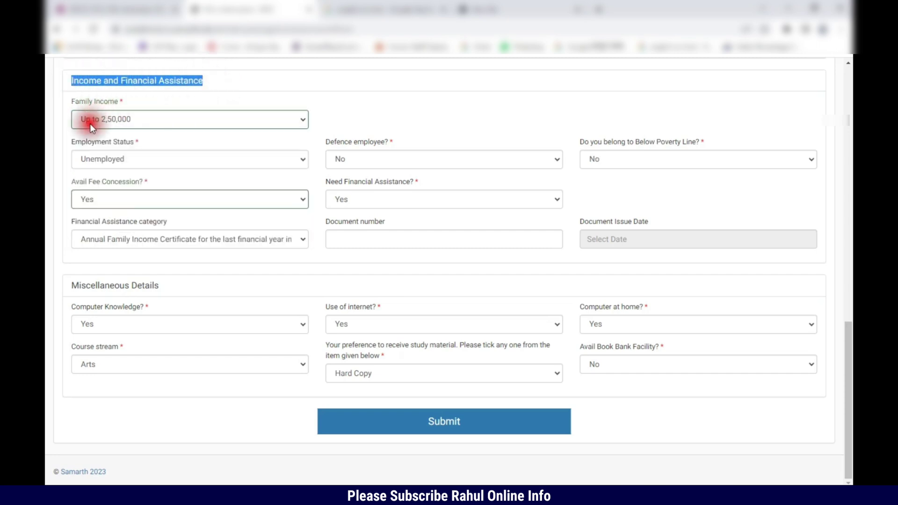
- Set the Family Income to Up to 3,00,000 and Avail Fee Concession to No
left_click(77, 114)
left_click(113, 175)
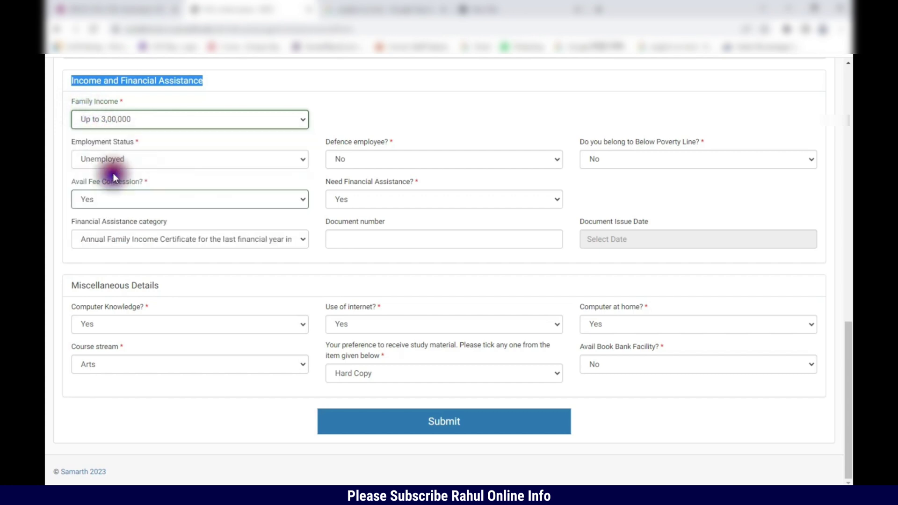
left_click_drag(72, 181, 139, 182)
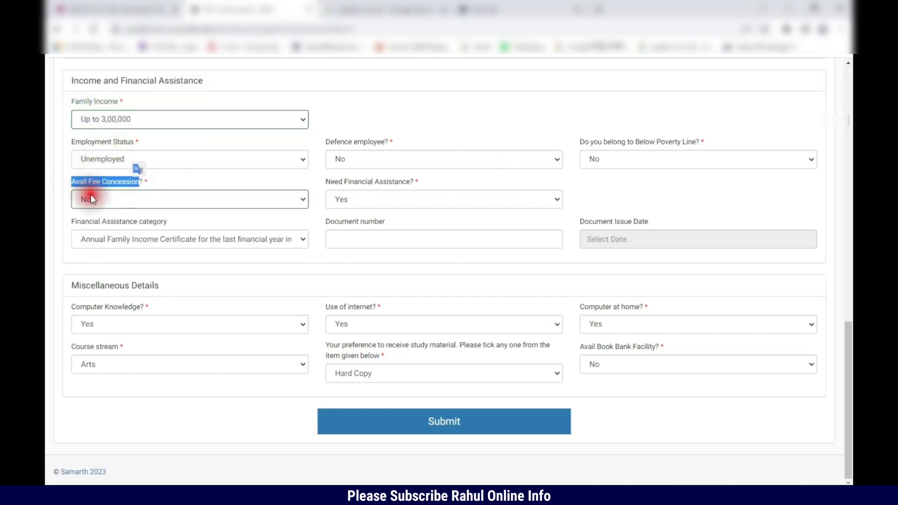
left_click(91, 195)
left_click(95, 218)
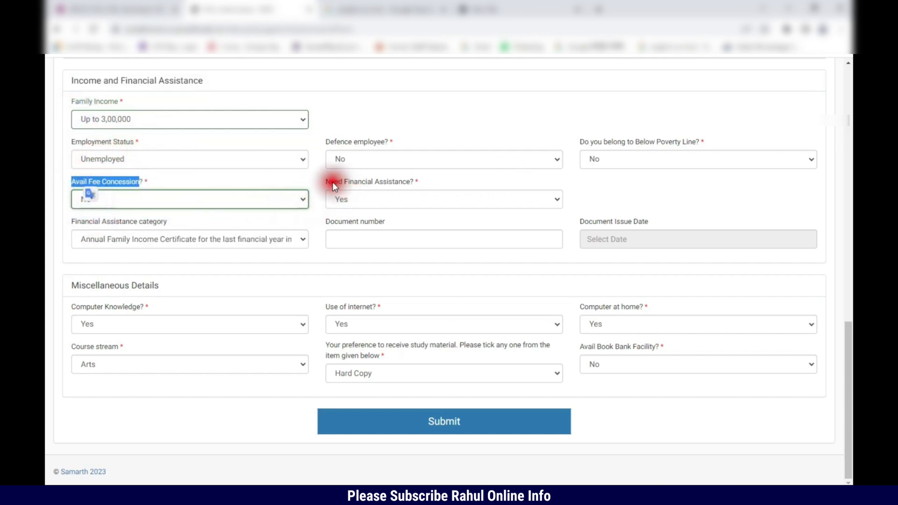
- Set Need Financial Assistance to No and submit the personal details
left_click_drag(326, 182, 484, 182)
left_click(380, 199)
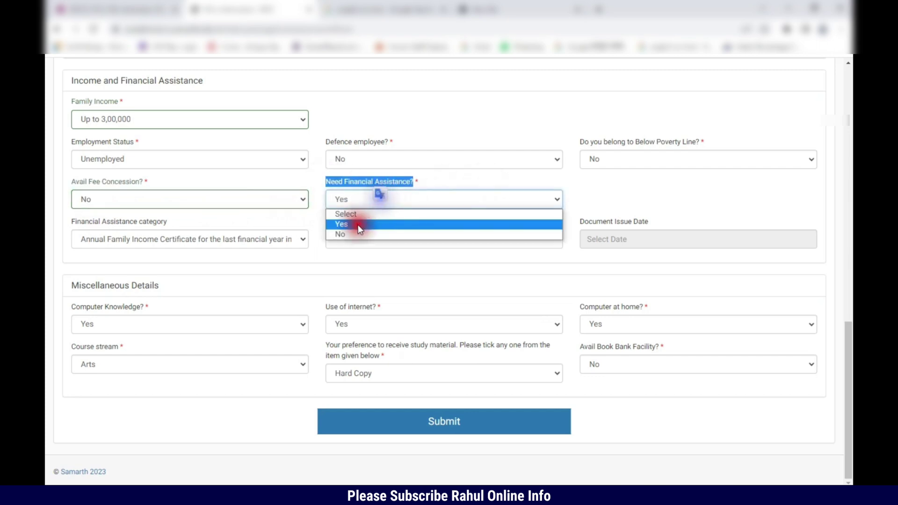
left_click(359, 233)
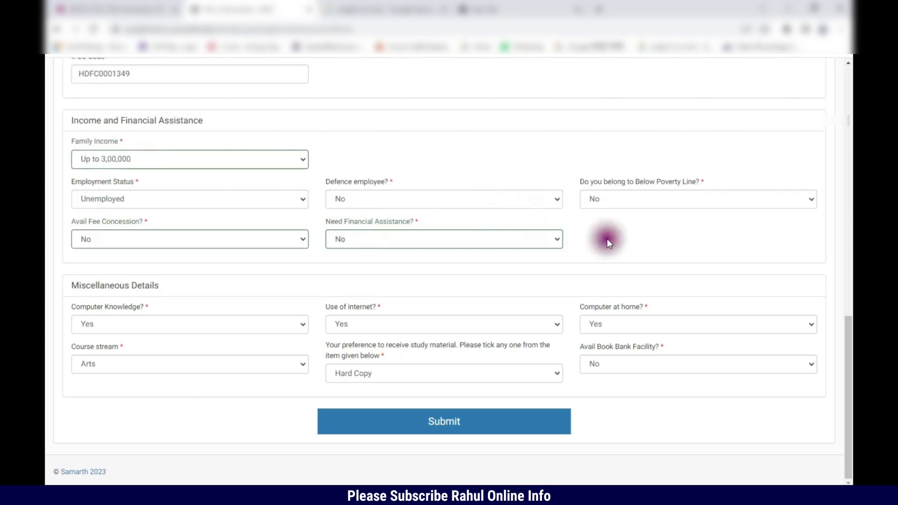
left_click(446, 421)
- Advance from the Personal summary to the Academic stage and submit the academic details without changes
scroll(521, 341, "up", 3)
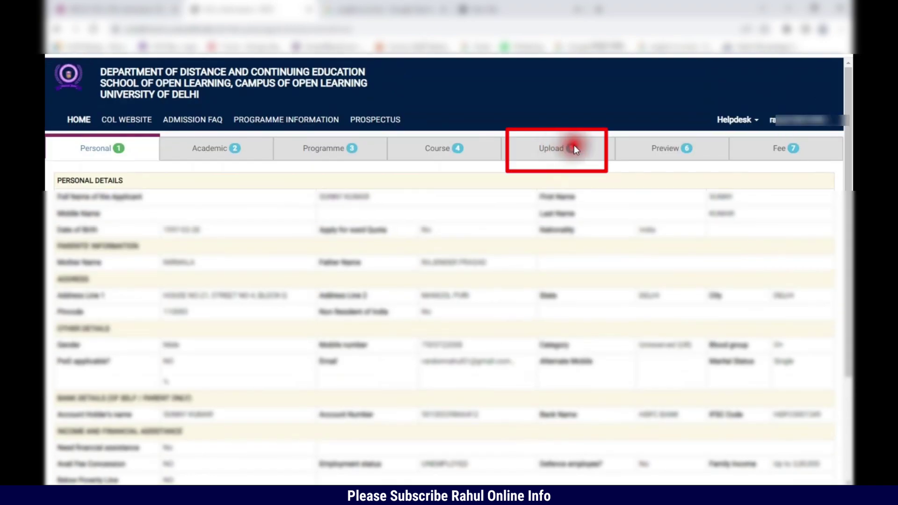
scroll(677, 373, "down", 10)
left_click(683, 421)
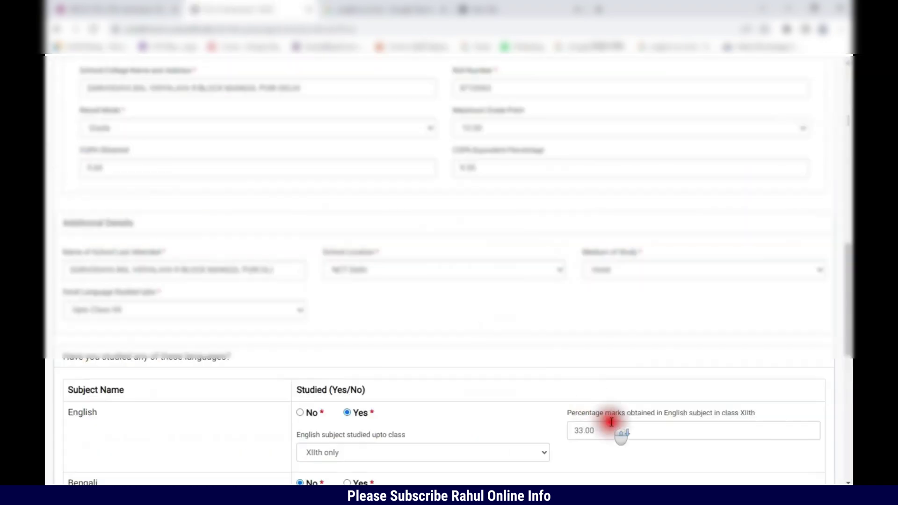
scroll(486, 444, "down", 10)
left_click(486, 444)
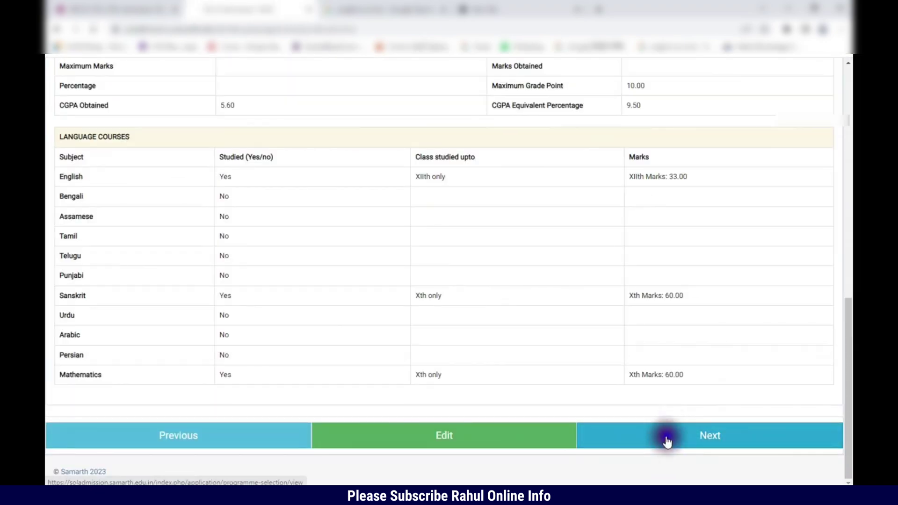
- Advance through the Academic, Programme and Course summaries to the document upload stage
left_click(664, 438)
left_click(653, 266)
scroll(571, 346, "down", 5)
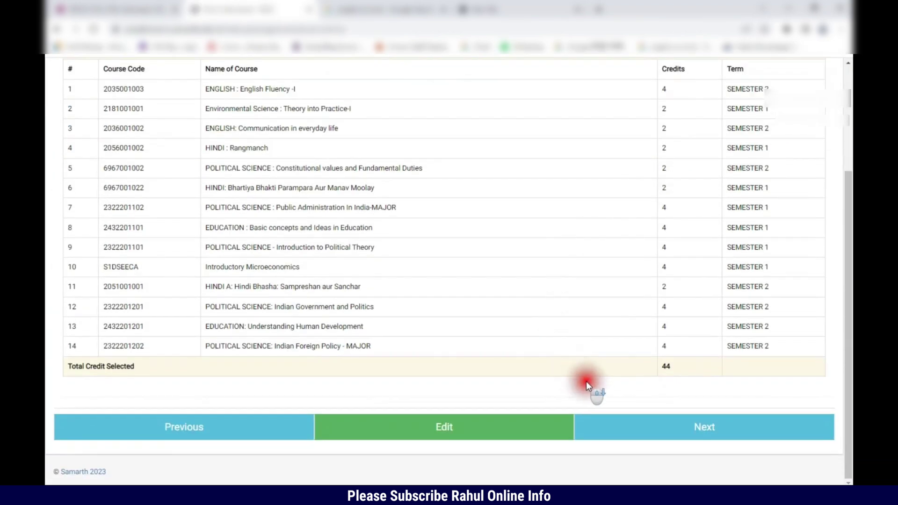
left_click(630, 427)
scroll(527, 265, "down", 2)
scroll(285, 280, "up", 1)
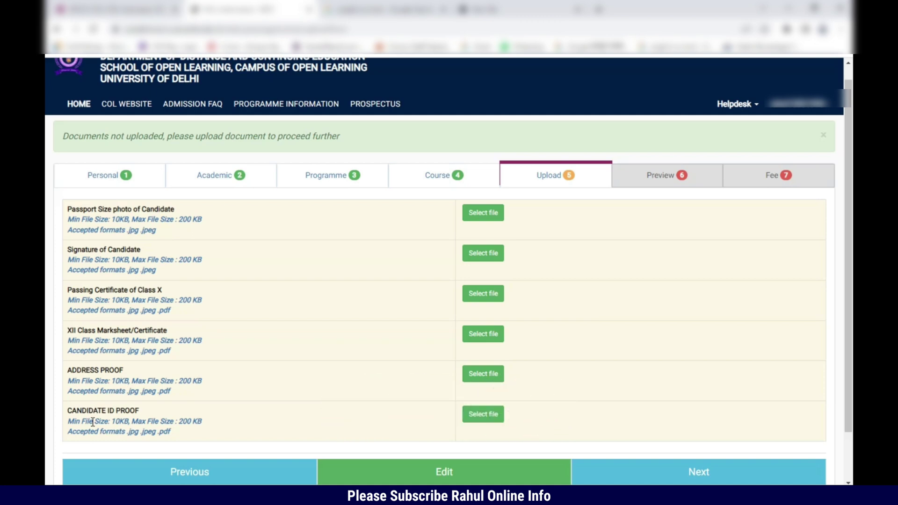
- Upload picture.jpg as the candidate's passport size photo, add the remaining required documents, and proceed to the upload summary
left_click_drag(61, 205, 215, 423)
left_click(176, 284)
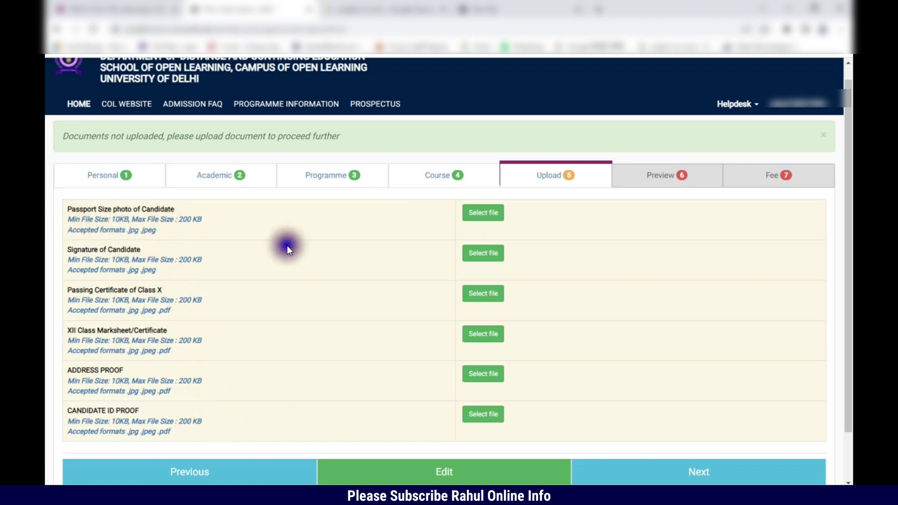
left_click(485, 214)
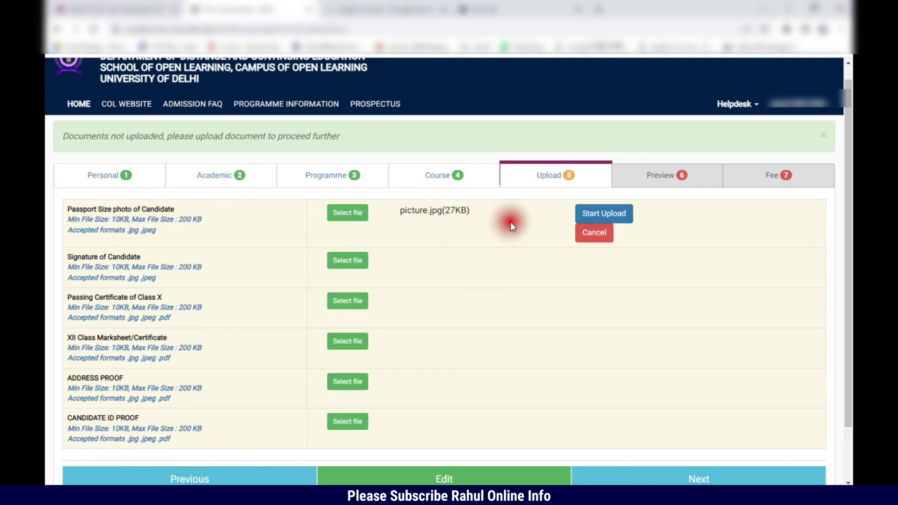
left_click(597, 214)
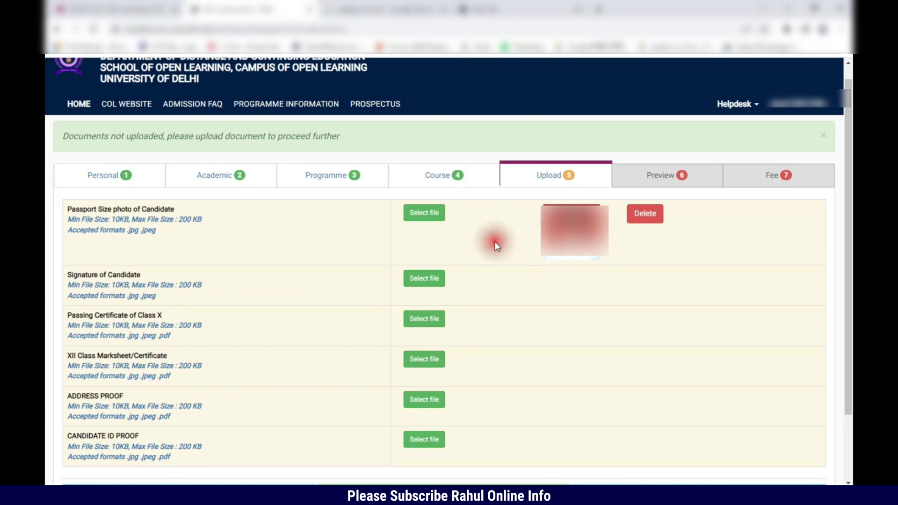
scroll(497, 234, "down", 2)
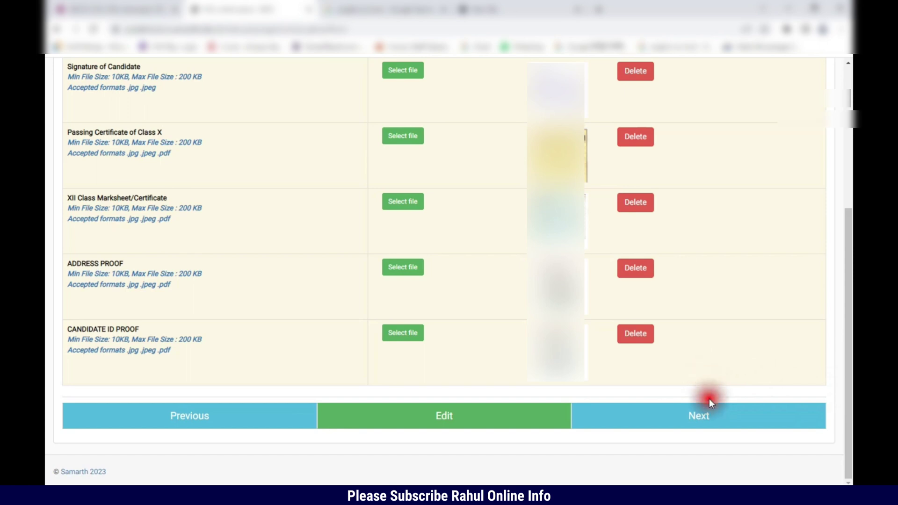
left_click(690, 422)
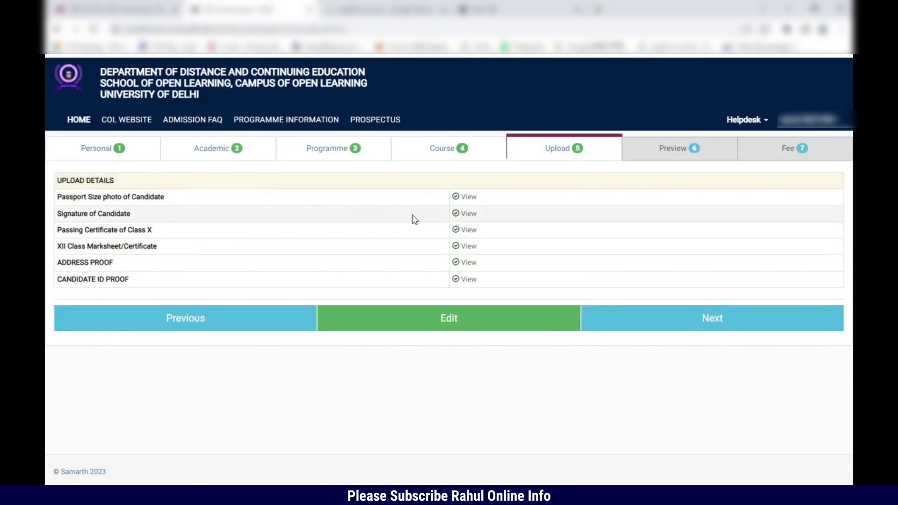
- View the uploaded passport photo and signature from the upload summary, and proceed to the Preview stage
left_click(449, 200)
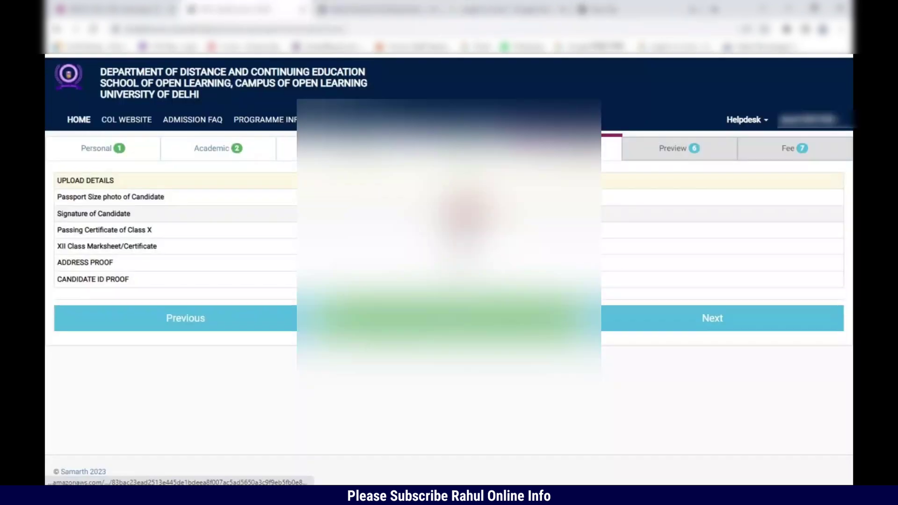
left_click(466, 216)
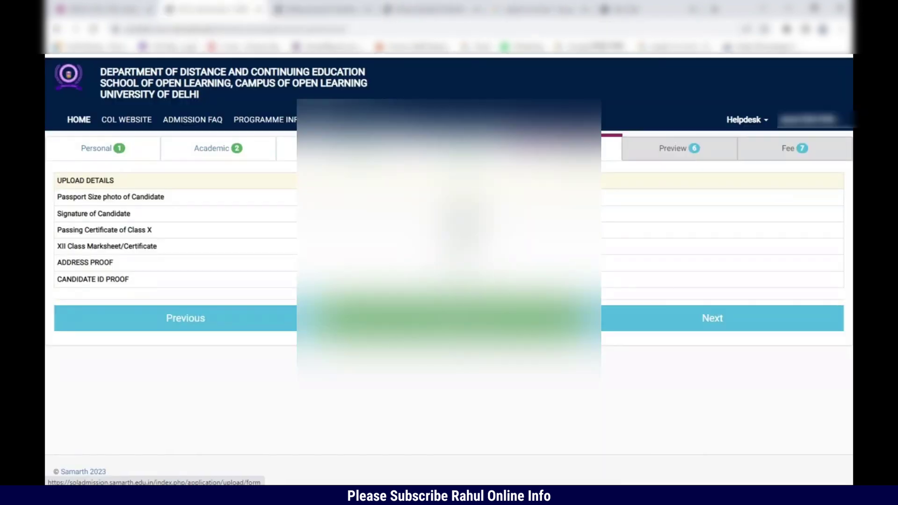
left_click(663, 321)
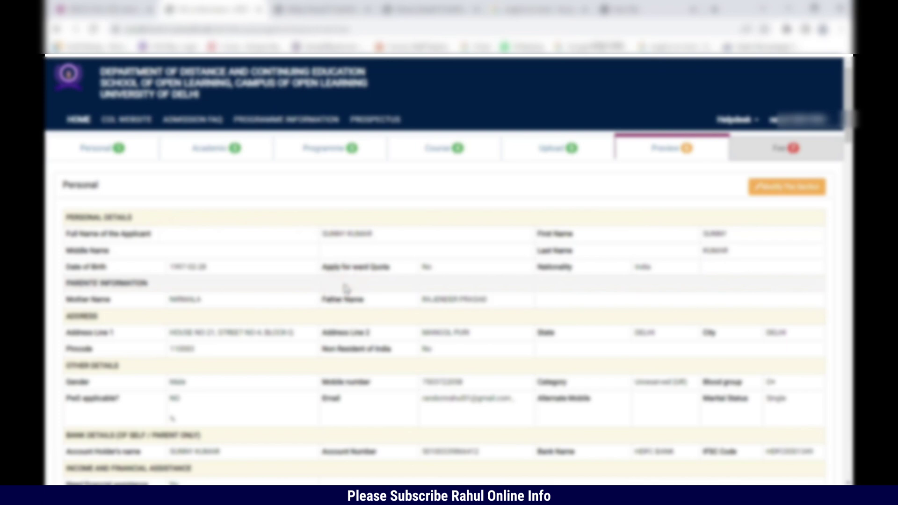
- Agree to the self declaration at the end of the application preview and confirm the final submission for payment
scroll(165, 297, "down", 20)
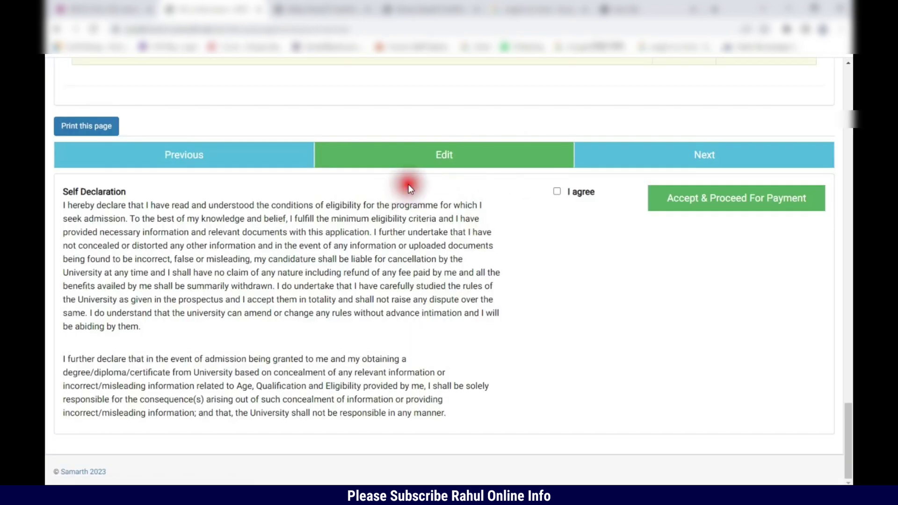
left_click(458, 161)
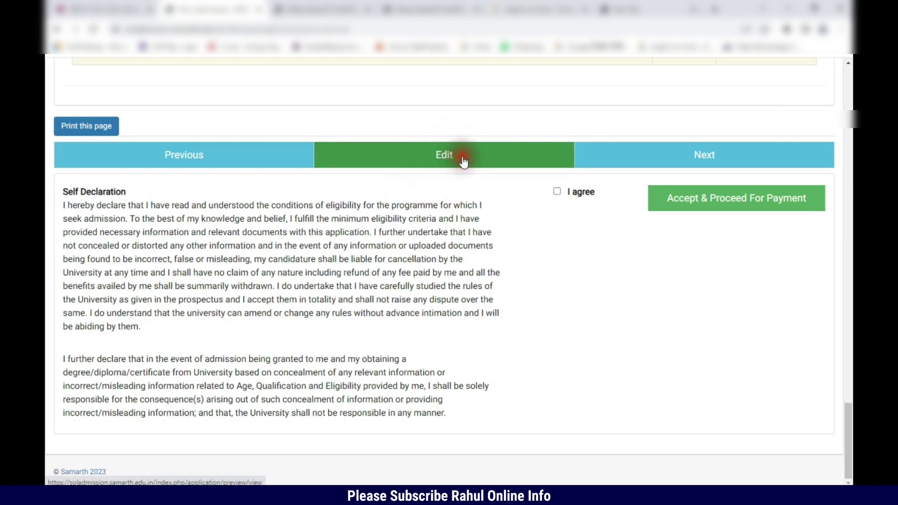
left_click(556, 193)
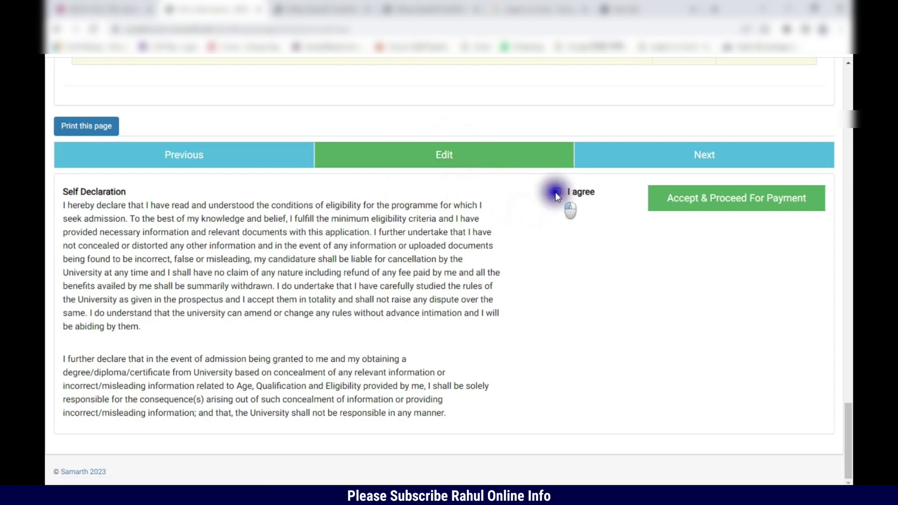
left_click(741, 201)
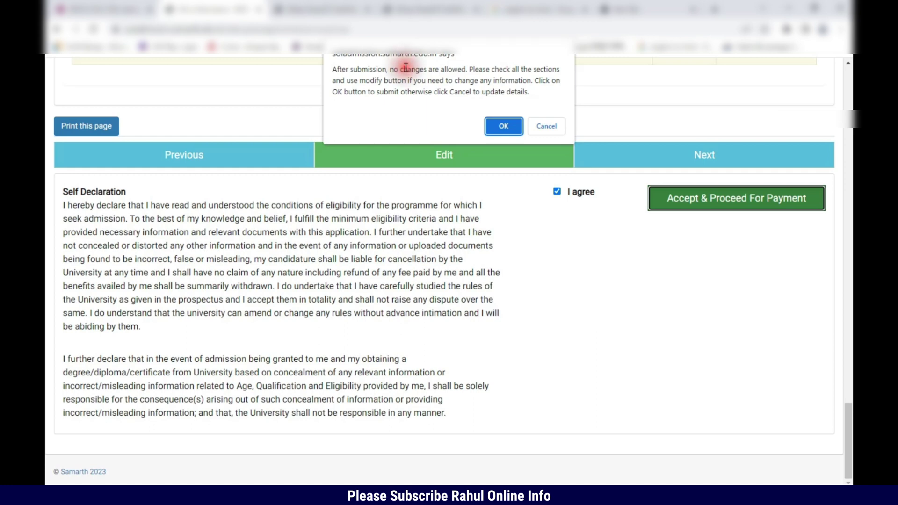
left_click(486, 113)
left_click(504, 126)
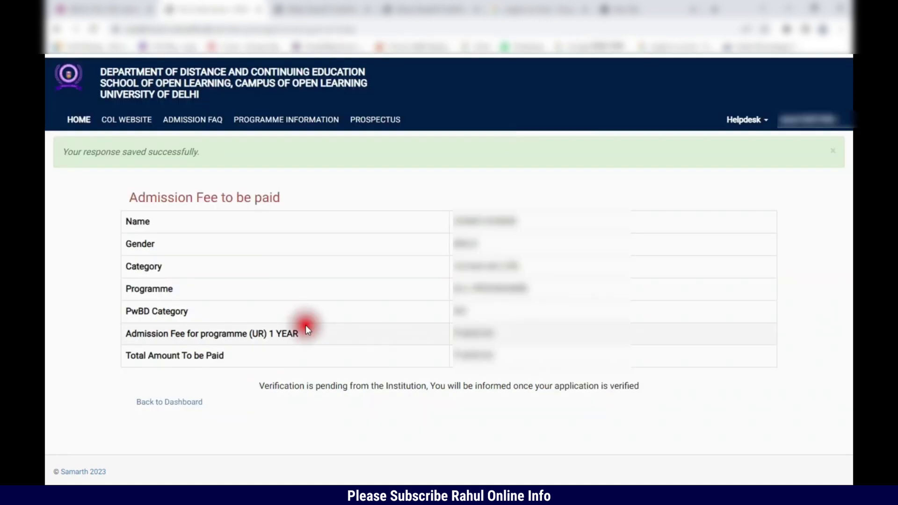
- Examine the programme's admission fee and the application's verification status on the fee page
left_click(133, 332)
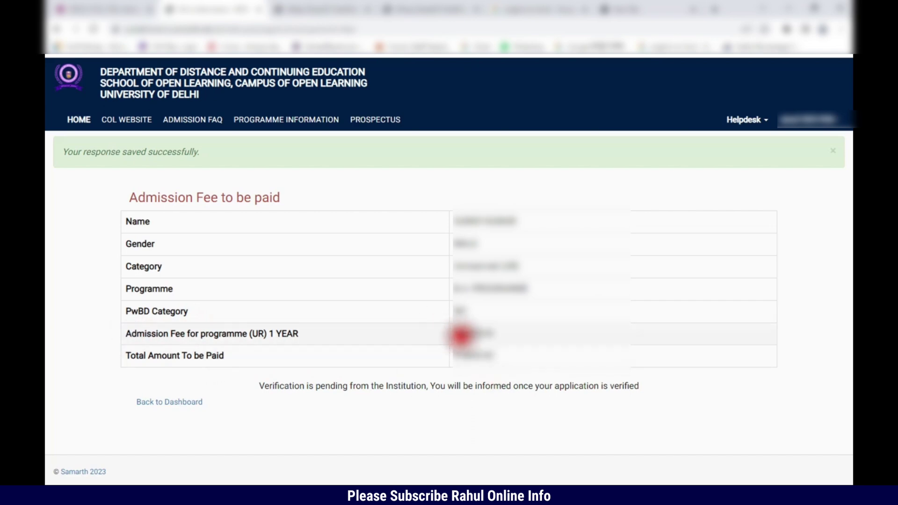
double_click(462, 335)
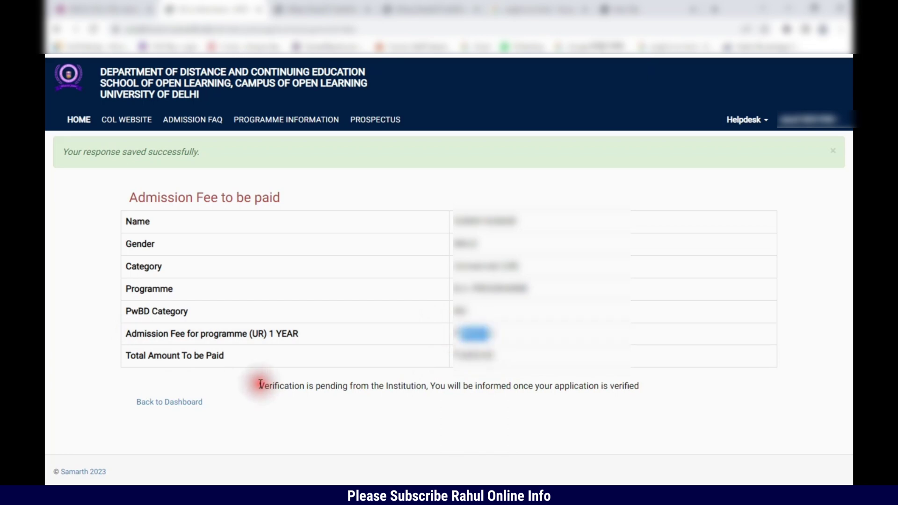
left_click_drag(260, 384, 647, 387)
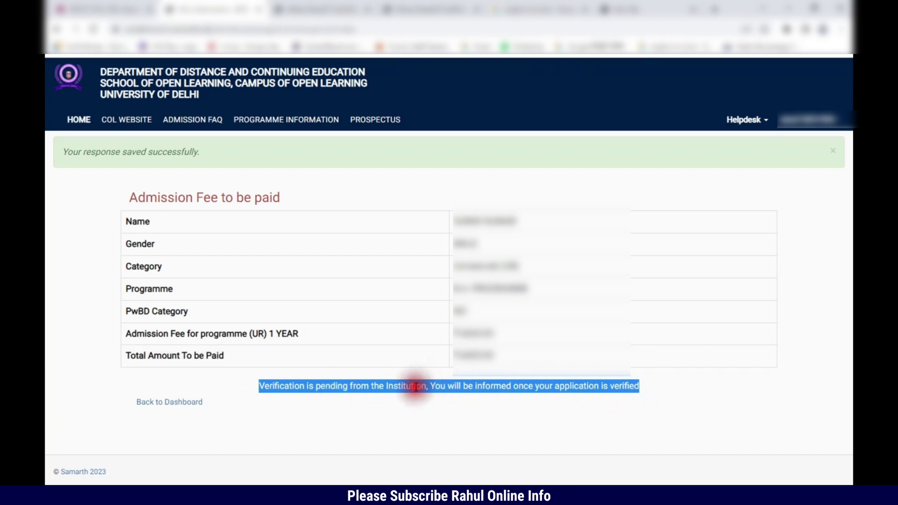
left_click(414, 405)
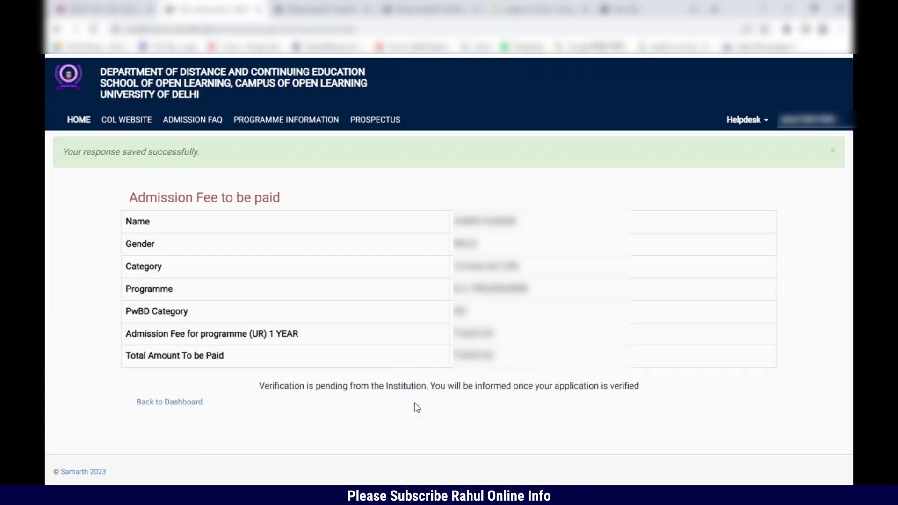